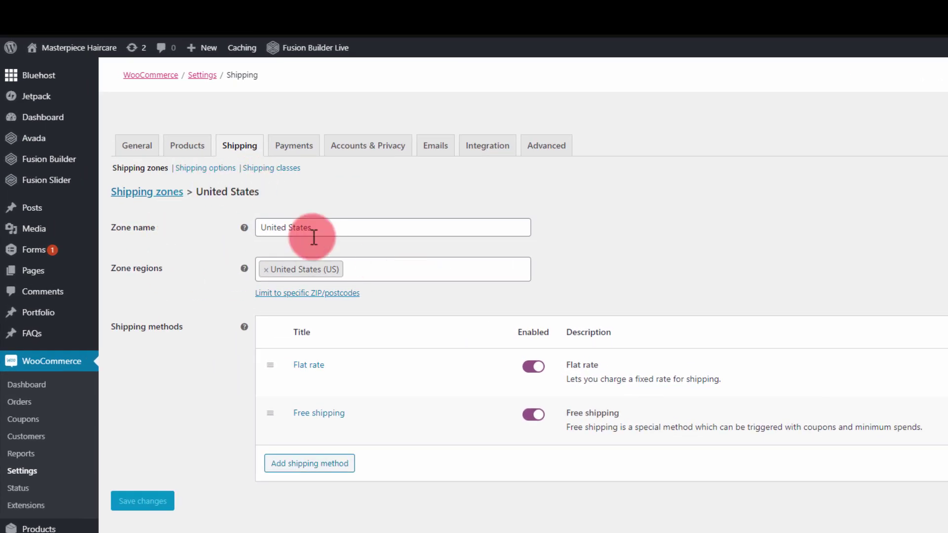
Look over the shipping method types that can be added to the zone, then dismiss the dialog
{"action": "left_click", "coordinate": [318, 466]}
{"action": "left_click", "coordinate": [637, 345]}
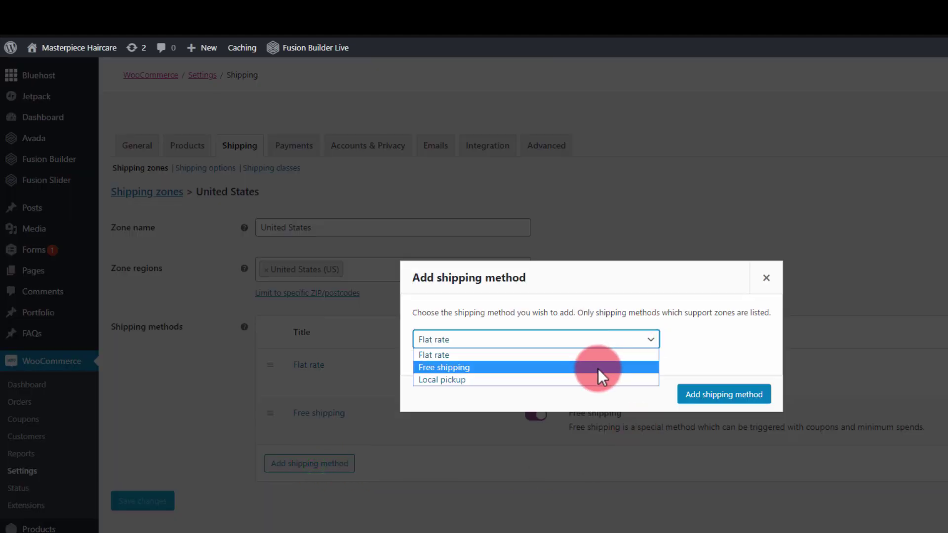
{"action": "left_click", "coordinate": [767, 279]}
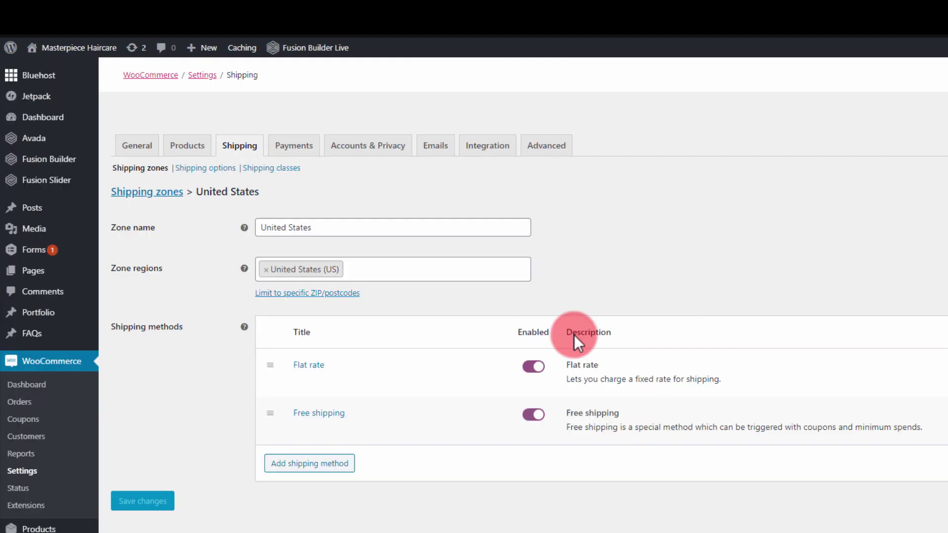
{"action": "mouse_move", "coordinate": [318, 419]}
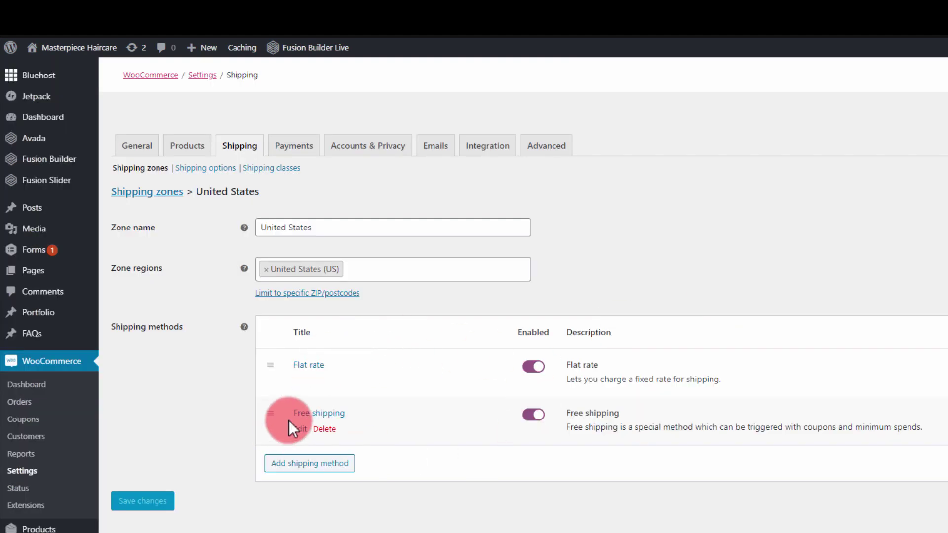
Make Free shipping require a minimum order amount and select its 50.00 value
{"action": "left_click", "coordinate": [300, 429]}
{"action": "left_click", "coordinate": [550, 339]}
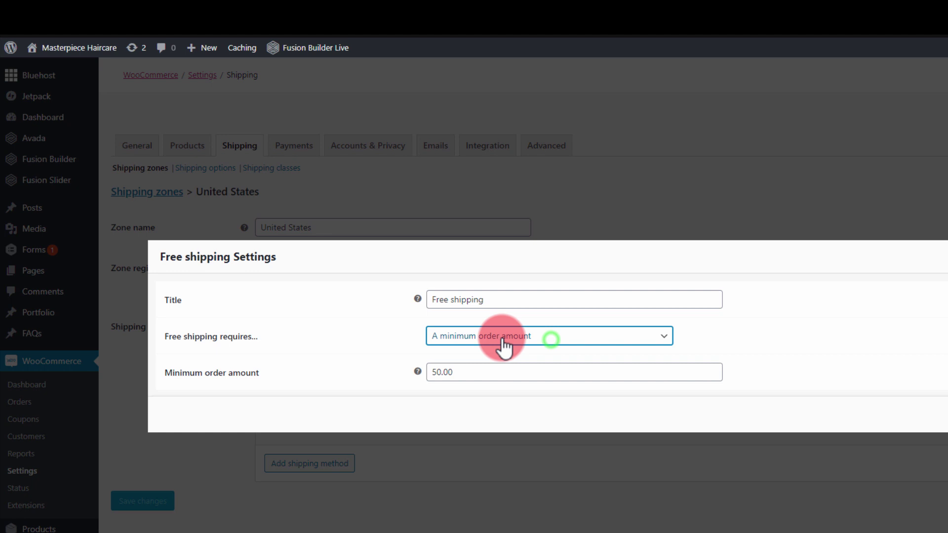
{"action": "left_click", "coordinate": [487, 343]}
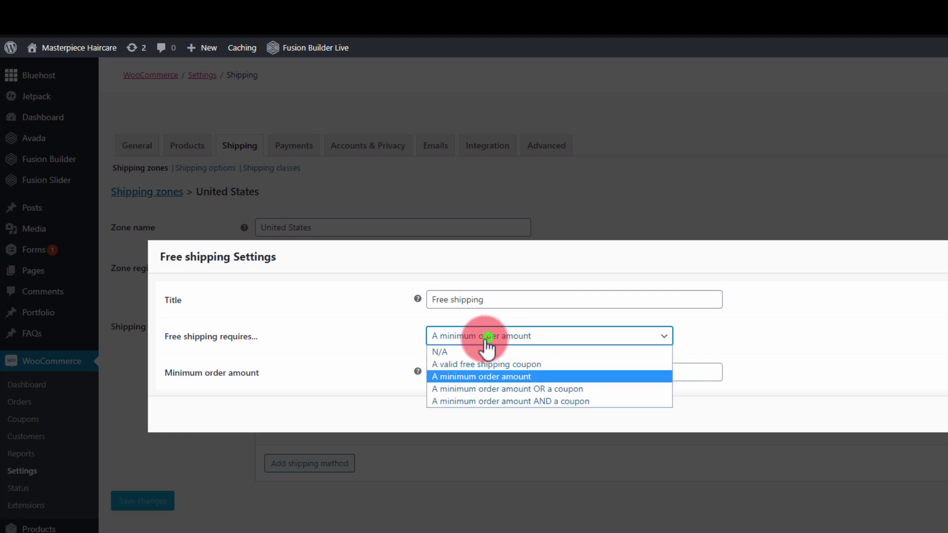
{"action": "left_click", "coordinate": [593, 375]}
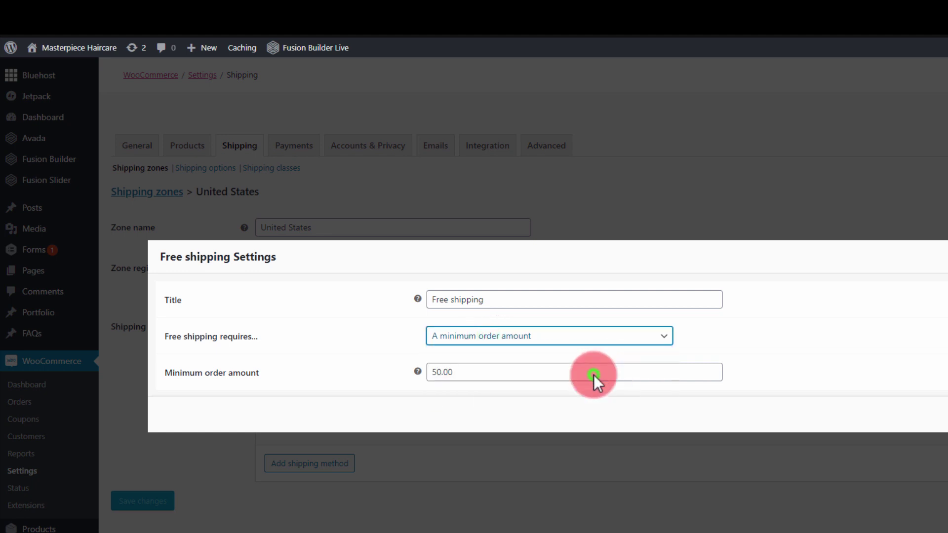
{"action": "left_click_drag", "start_coordinate": [454, 375], "coordinate": [411, 374]}
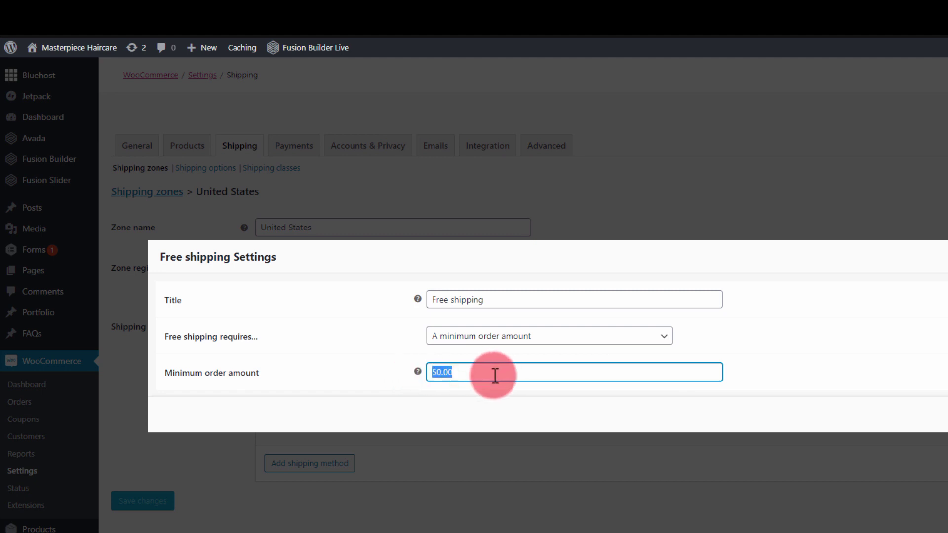
{"action": "left_click", "coordinate": [476, 374]}
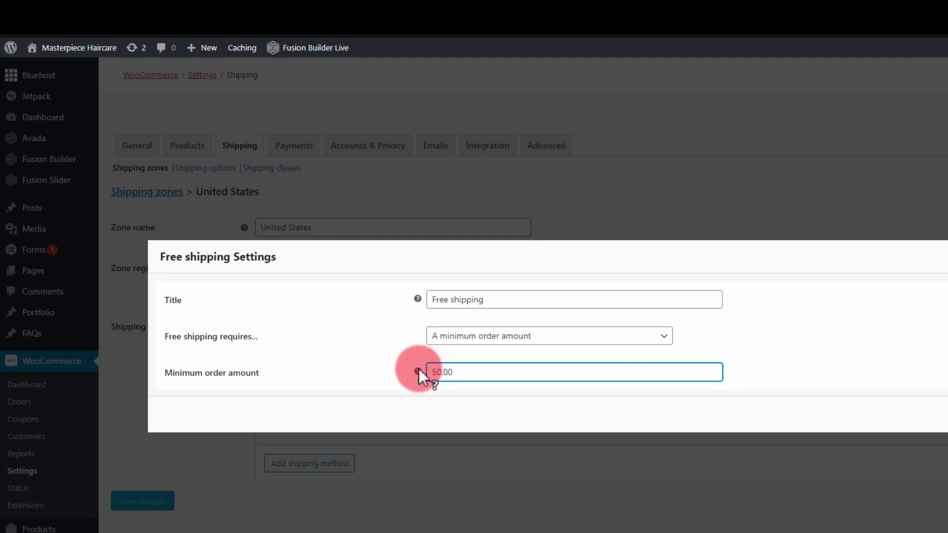
{"action": "left_click_drag", "start_coordinate": [460, 373], "coordinate": [405, 368]}
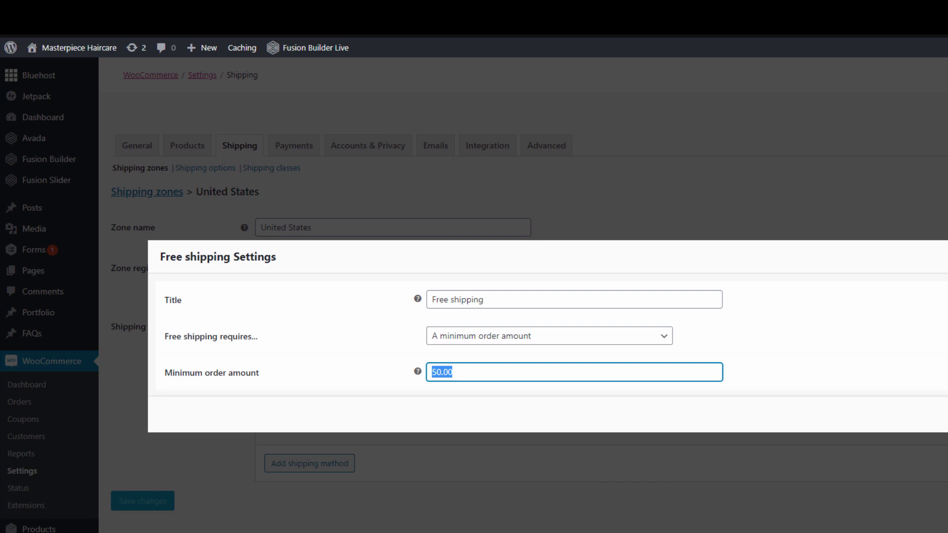
Dismiss the Free shipping settings to return to the United States zone's Flat rate and Free shipping list
{"action": "key", "text": "Return"}
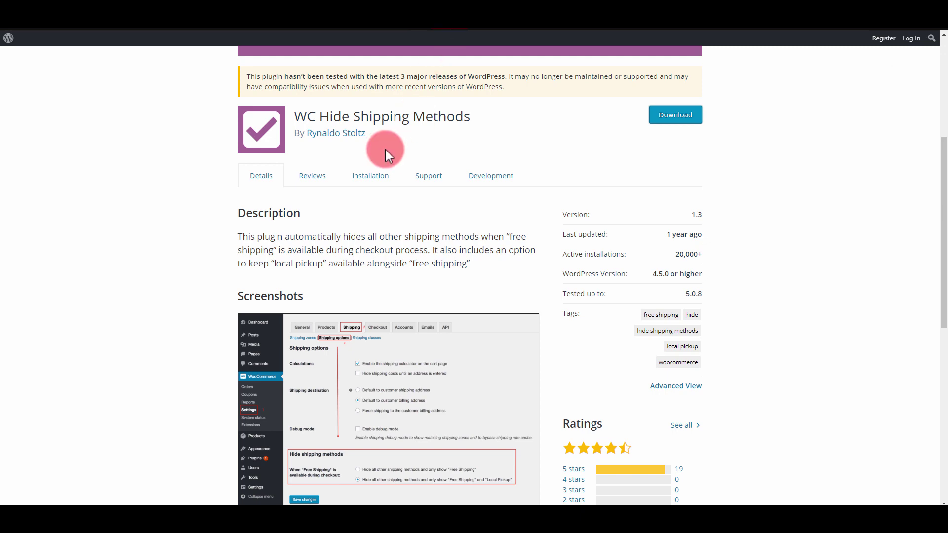
{"action": "scroll", "coordinate": [386, 149], "scroll_direction": "up", "scroll_amount": 2}
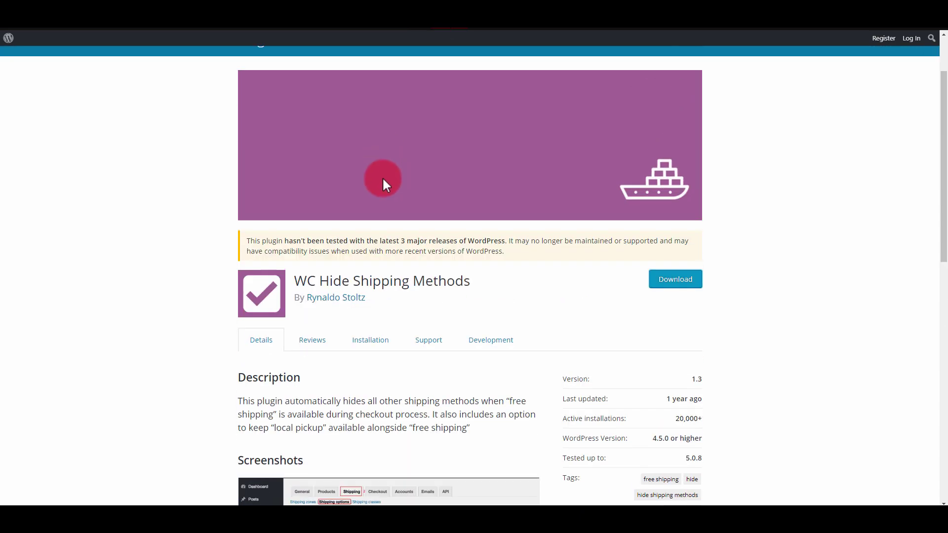
{"action": "scroll", "coordinate": [618, 287], "scroll_direction": "down", "scroll_amount": 1}
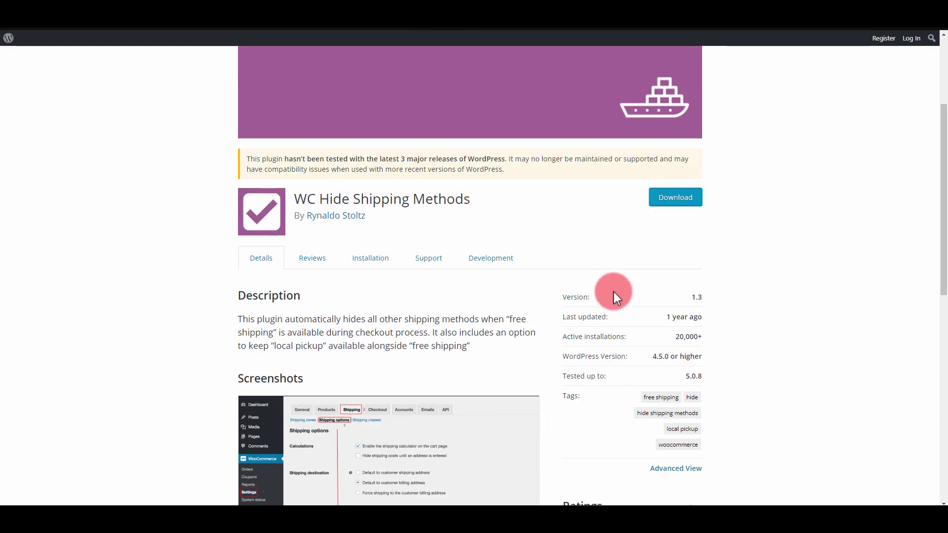
{"action": "scroll", "coordinate": [614, 290], "scroll_direction": "down", "scroll_amount": 1}
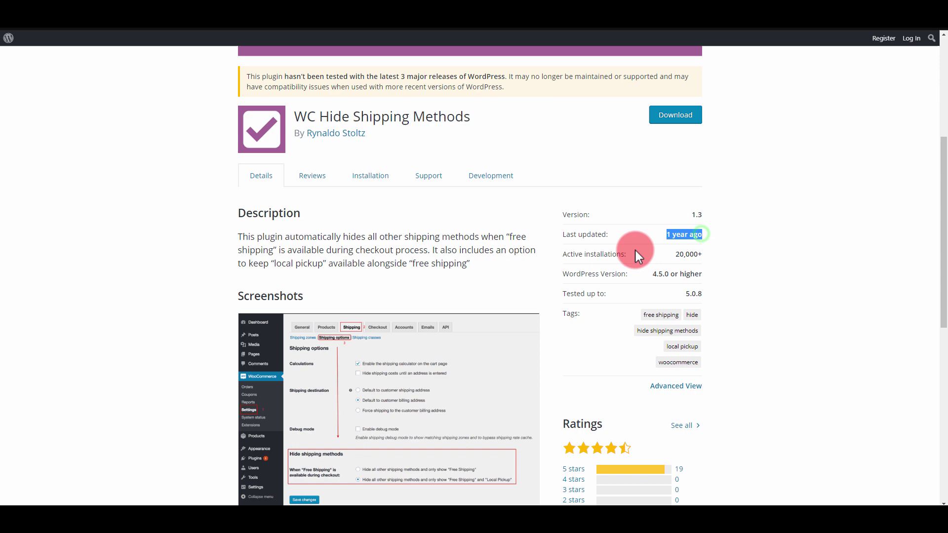
{"action": "scroll", "coordinate": [596, 274], "scroll_direction": "down", "scroll_amount": 2}
{"action": "scroll", "coordinate": [265, 285], "scroll_direction": "up", "scroll_amount": 4}
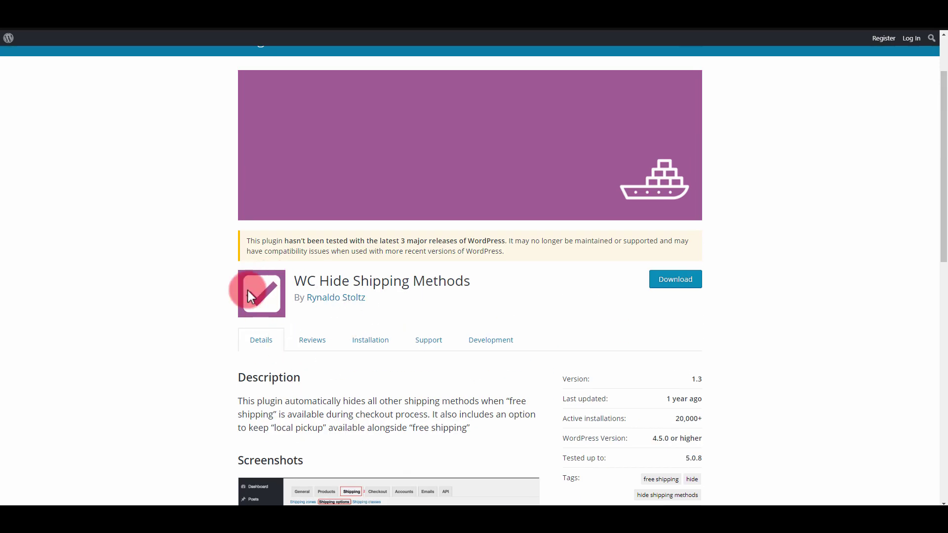
{"action": "scroll", "coordinate": [465, 285], "scroll_direction": "down", "scroll_amount": 2}
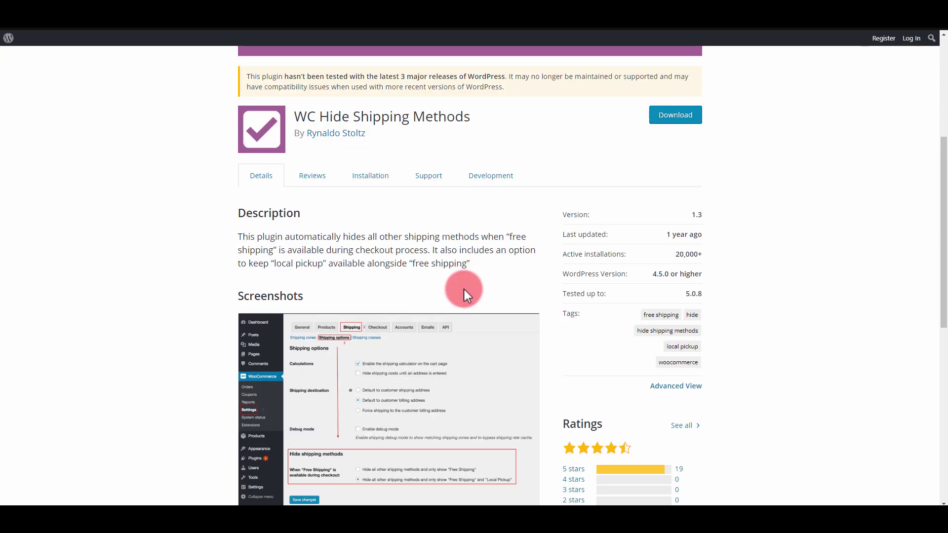
{"action": "scroll", "coordinate": [464, 289], "scroll_direction": "down", "scroll_amount": 2}
{"action": "scroll", "coordinate": [463, 289], "scroll_direction": "down", "scroll_amount": 3}
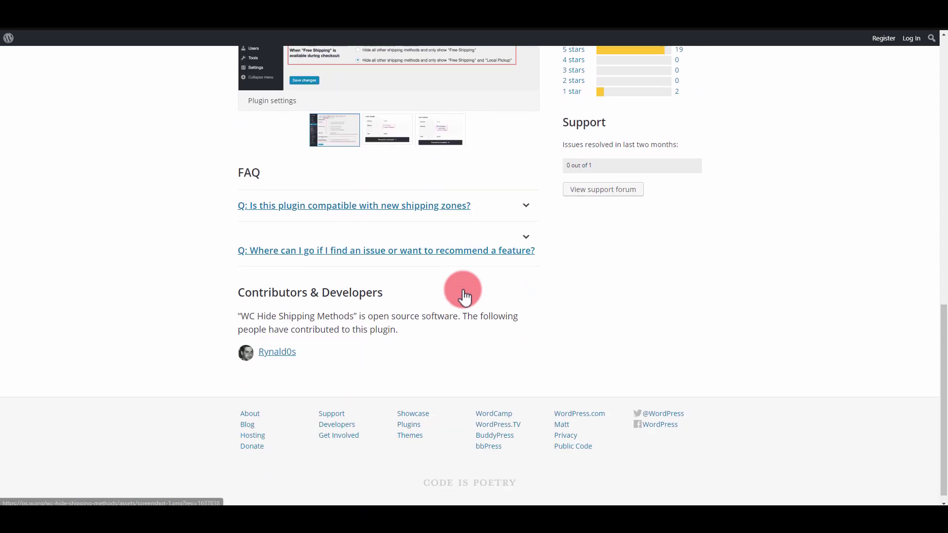
{"action": "scroll", "coordinate": [461, 290], "scroll_direction": "up", "scroll_amount": 7}
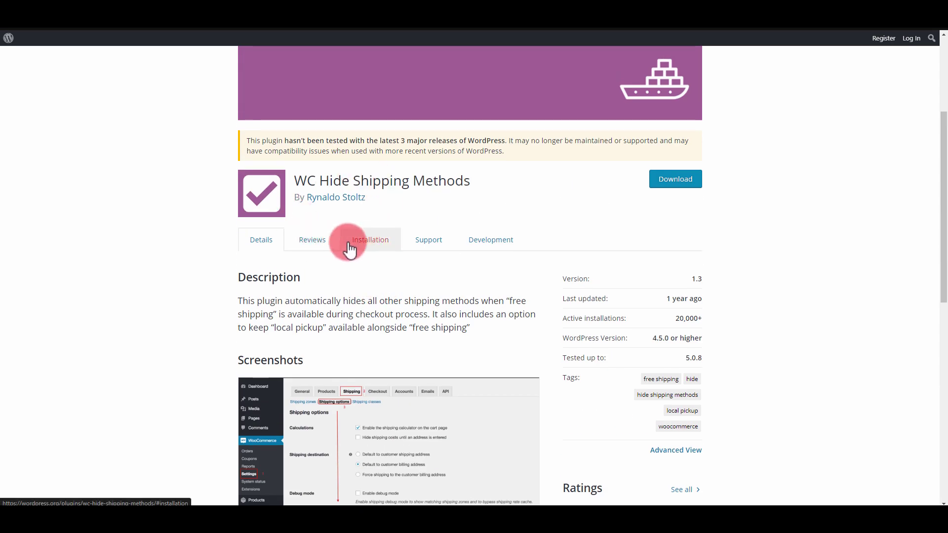
Read the WC Hide Shipping Methods user reviews and ratings on its Reviews tab
{"action": "left_click", "coordinate": [312, 239]}
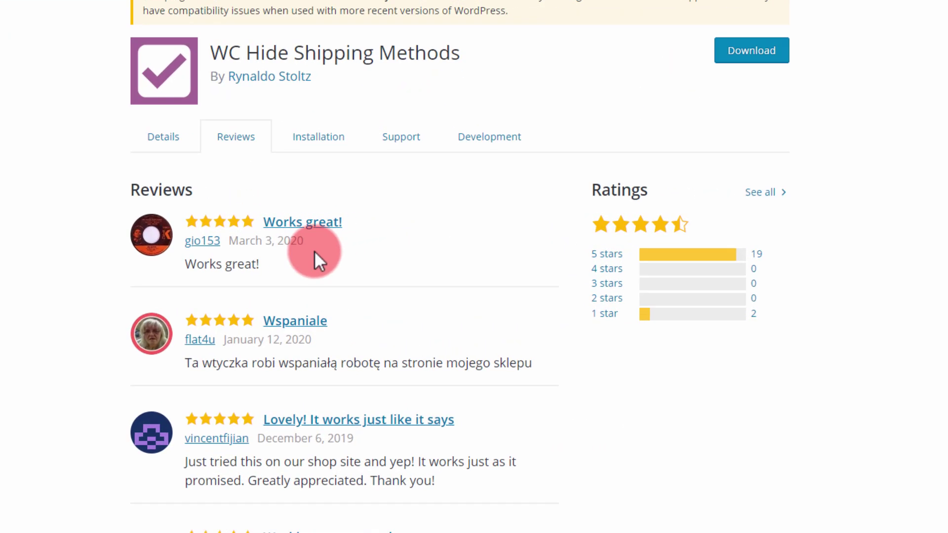
{"action": "left_click_drag", "start_coordinate": [314, 251], "coordinate": [255, 244]}
{"action": "left_click", "coordinate": [344, 272]}
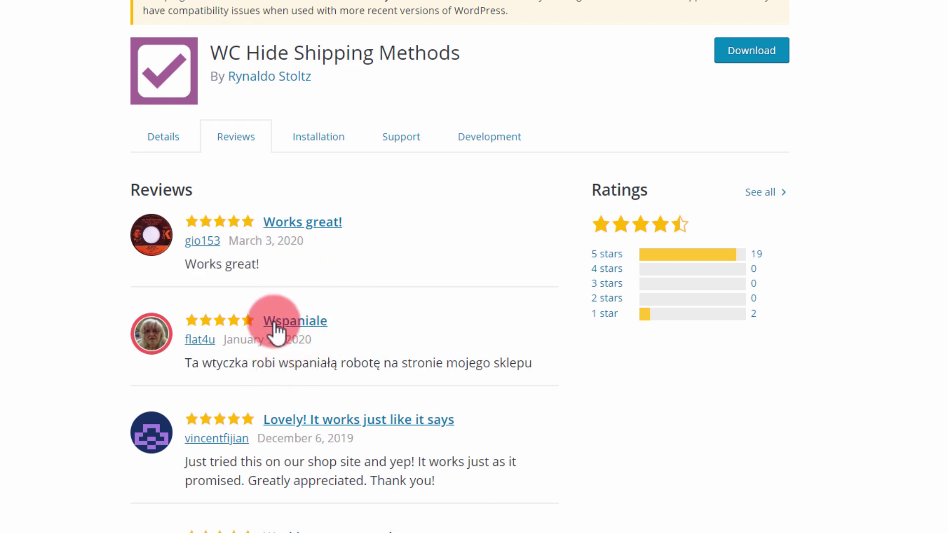
{"action": "scroll", "coordinate": [276, 334], "scroll_direction": "down", "scroll_amount": 3}
{"action": "left_click_drag", "start_coordinate": [247, 222], "coordinate": [311, 223]}
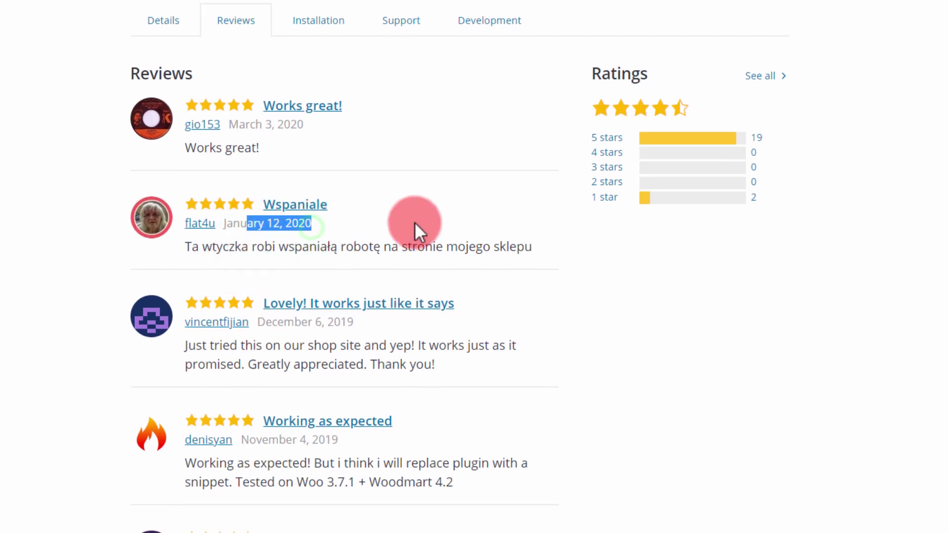
{"action": "left_click", "coordinate": [415, 223]}
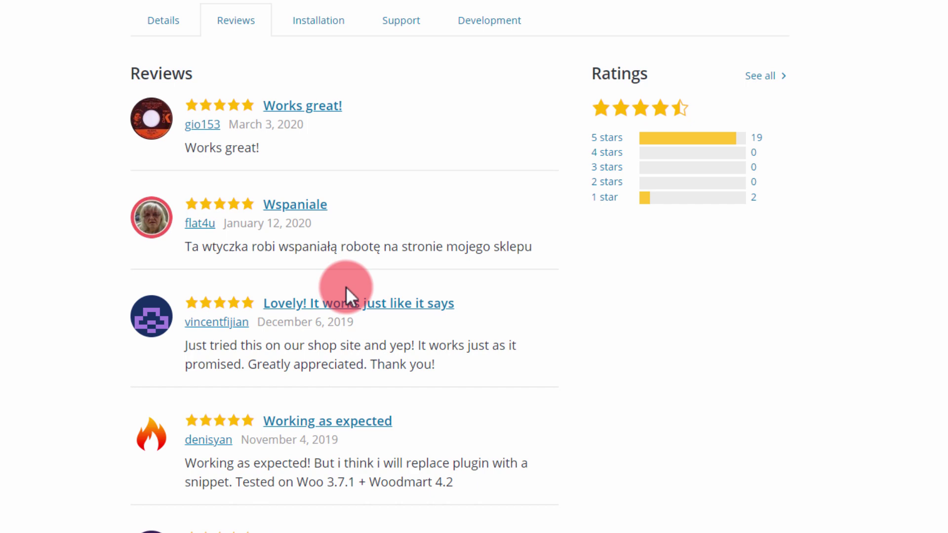
{"action": "scroll", "coordinate": [346, 287], "scroll_direction": "down", "scroll_amount": 5}
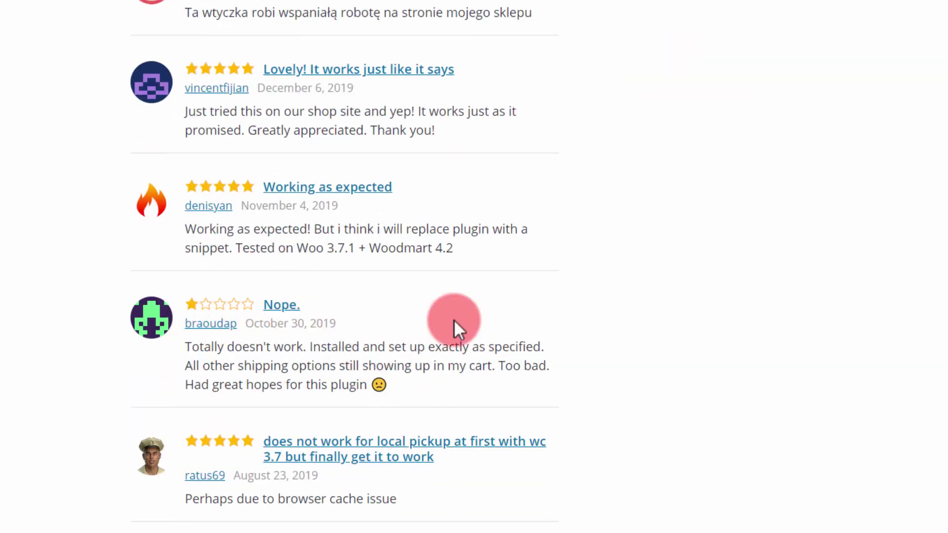
{"action": "scroll", "coordinate": [454, 319], "scroll_direction": "up", "scroll_amount": 3}
{"action": "left_click_drag", "start_coordinate": [304, 439], "coordinate": [352, 441]}
{"action": "left_click", "coordinate": [352, 437]}
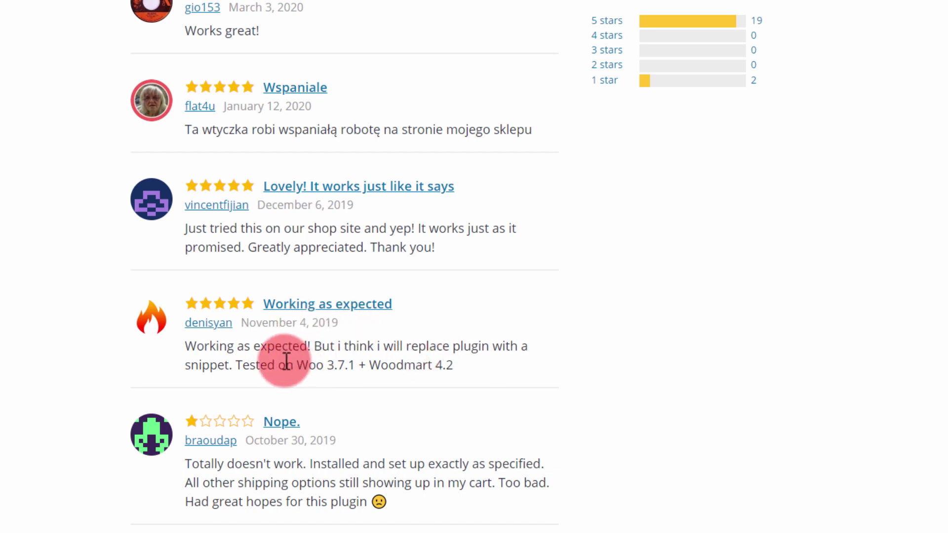
{"action": "scroll", "coordinate": [553, 342], "scroll_direction": "up", "scroll_amount": 3}
{"action": "scroll", "coordinate": [540, 340], "scroll_direction": "up", "scroll_amount": 1}
{"action": "scroll", "coordinate": [508, 519], "scroll_direction": "up", "scroll_amount": 10}
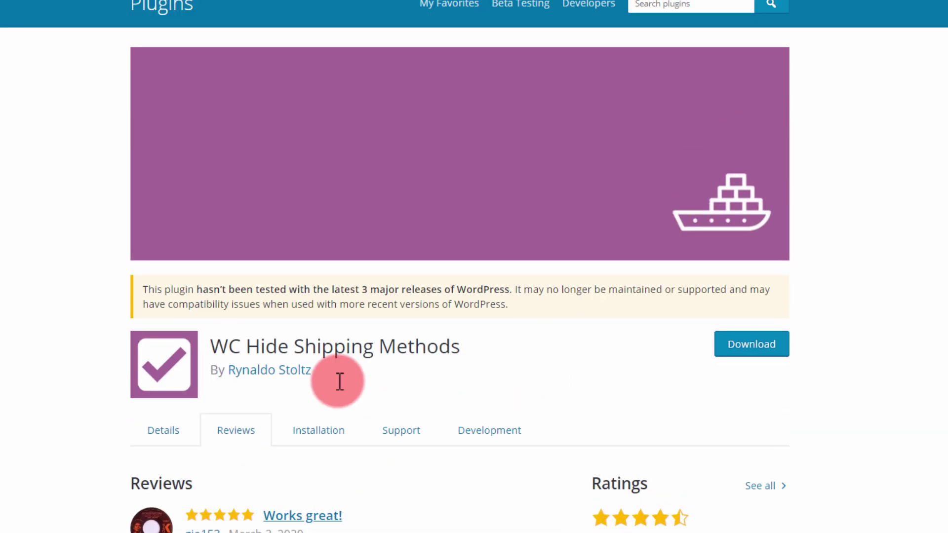
{"action": "scroll", "coordinate": [339, 380], "scroll_direction": "up", "scroll_amount": 2}
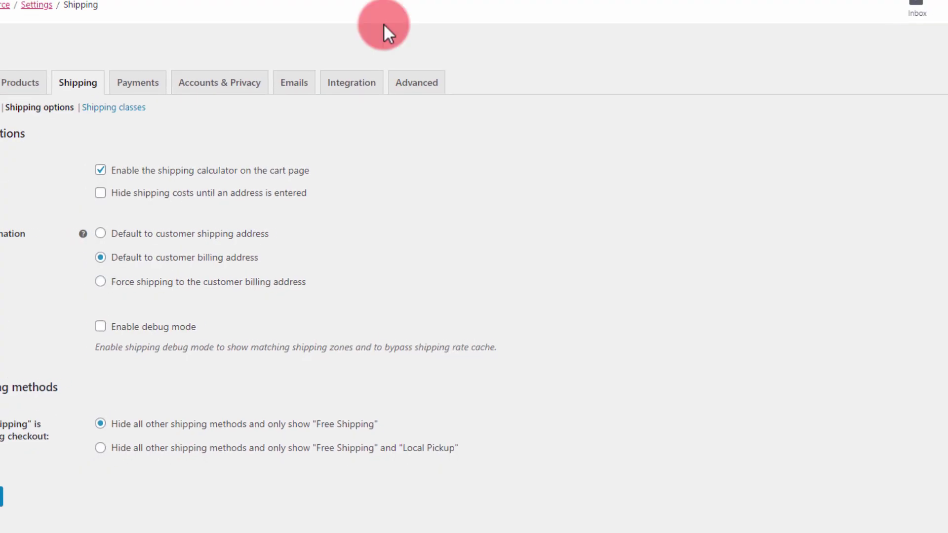